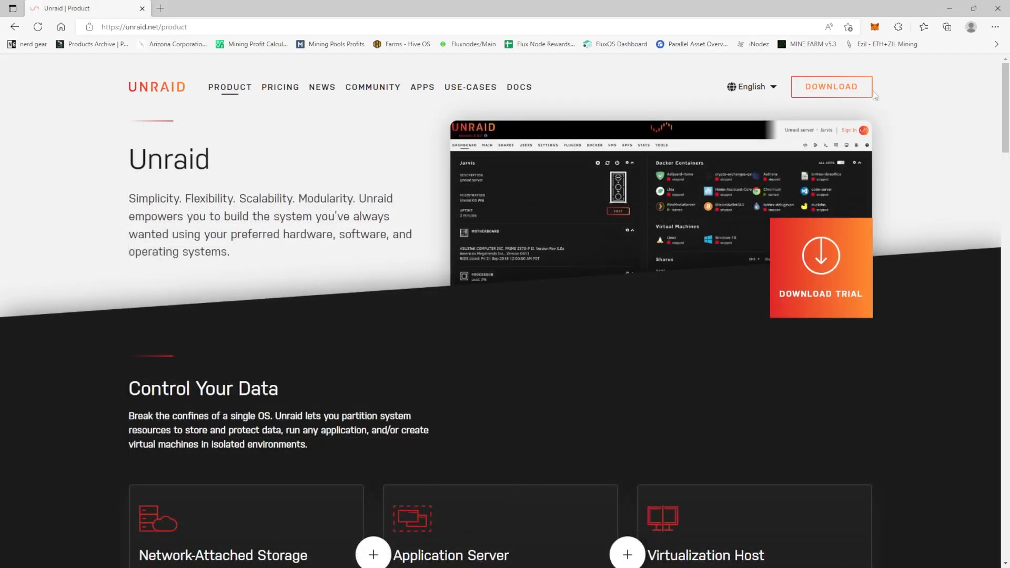
Download the Unraid USB Creator for Windows and open the flash creator tool
{"action": "left_click", "coordinate": [845, 87]}
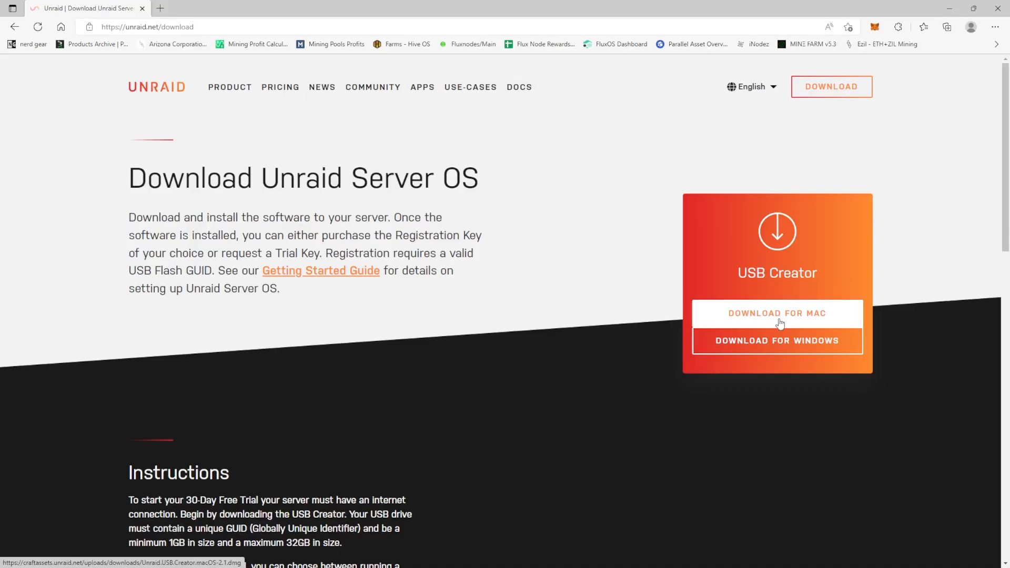
{"action": "left_click", "coordinate": [781, 343]}
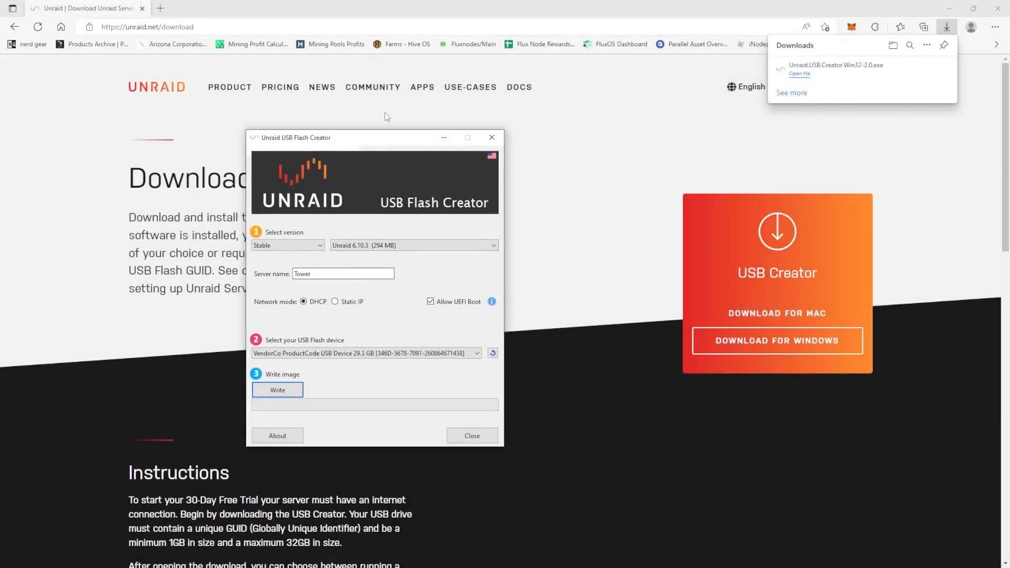
{"action": "left_click_drag", "start_coordinate": [372, 137], "coordinate": [443, 112]}
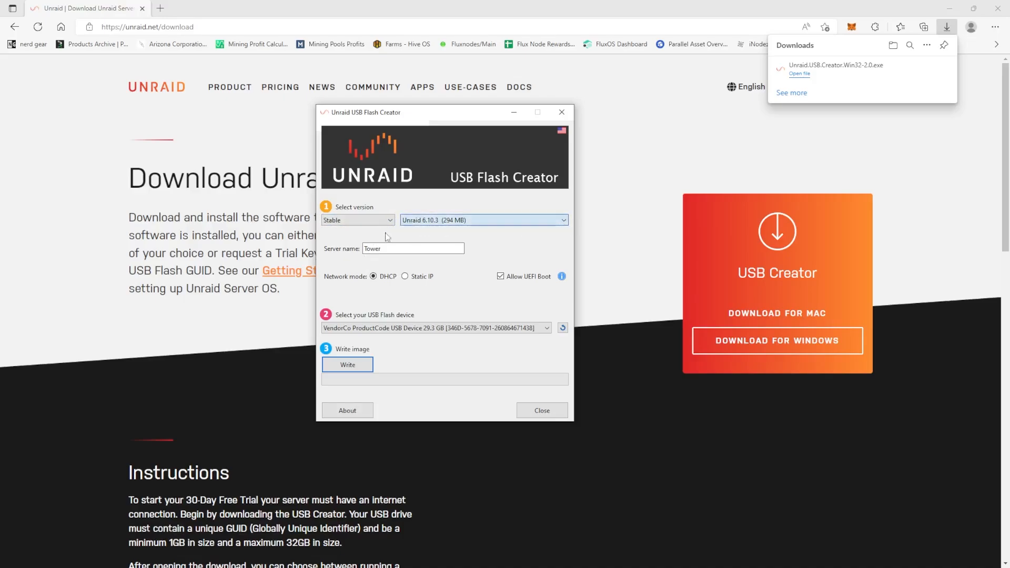
Name the server TestUnraid and write the stable Unraid 6.10.3 image to the USB flash device, approving its erasure
{"action": "mouse_move", "coordinate": [390, 249]}
{"action": "left_mouse_down"}
{"action": "mouse_move", "coordinate": [364, 249]}
{"action": "mouse_move", "coordinate": [394, 249]}
{"action": "left_mouse_up"}
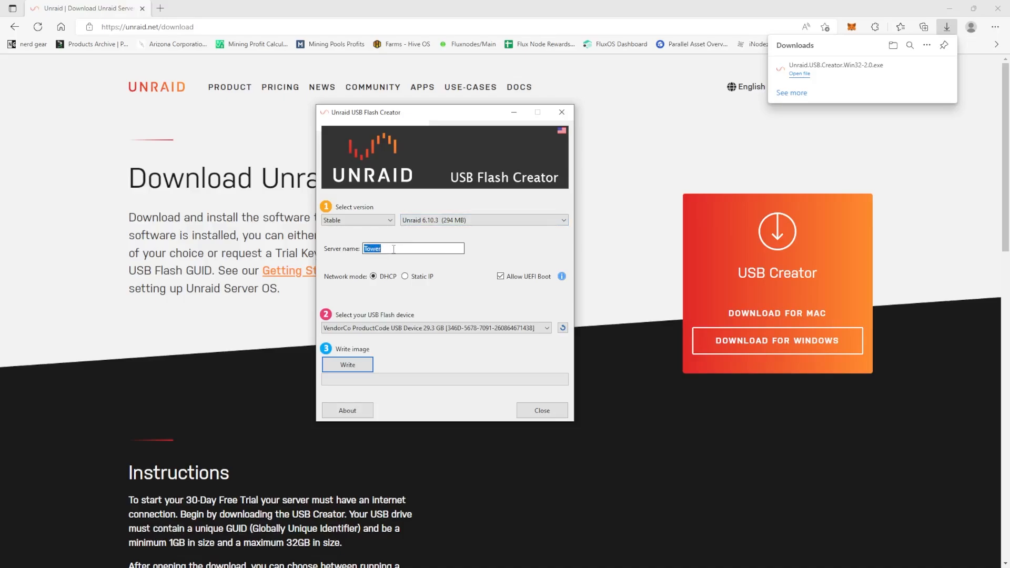
{"action": "type", "text": "TestUnraid"}
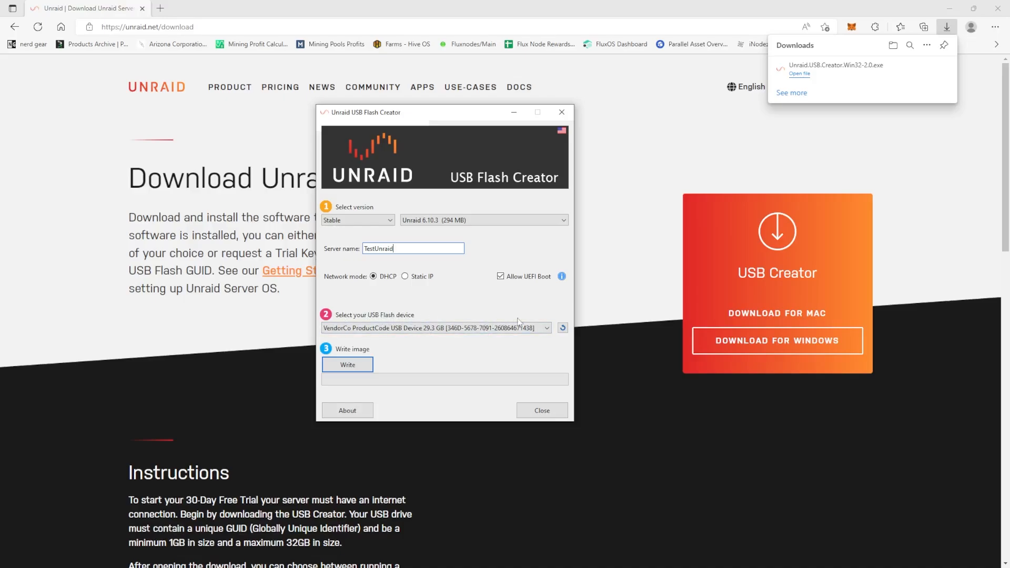
{"action": "left_click", "coordinate": [355, 365]}
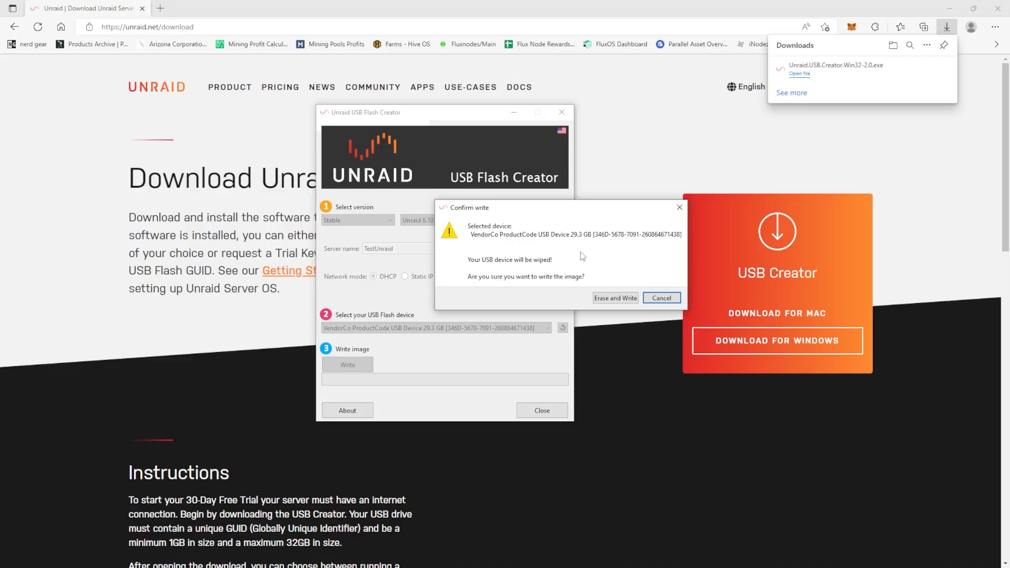
{"action": "left_click", "coordinate": [610, 298]}
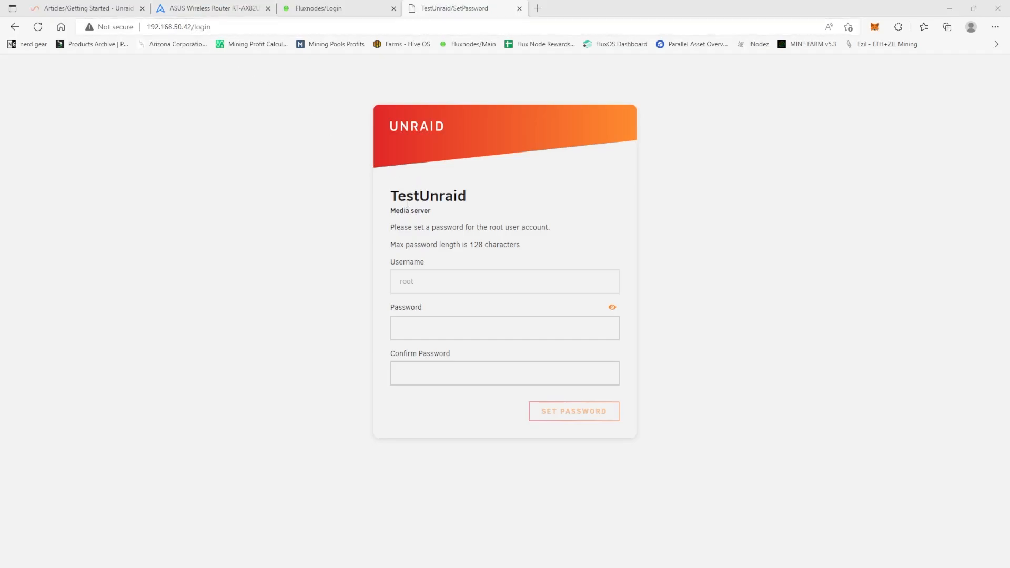
Enter and confirm a password for the root account on the TestUnraid setup page, and submit it
{"action": "left_click_drag", "start_coordinate": [390, 196], "coordinate": [474, 203]}
{"action": "left_click", "coordinate": [474, 203]}
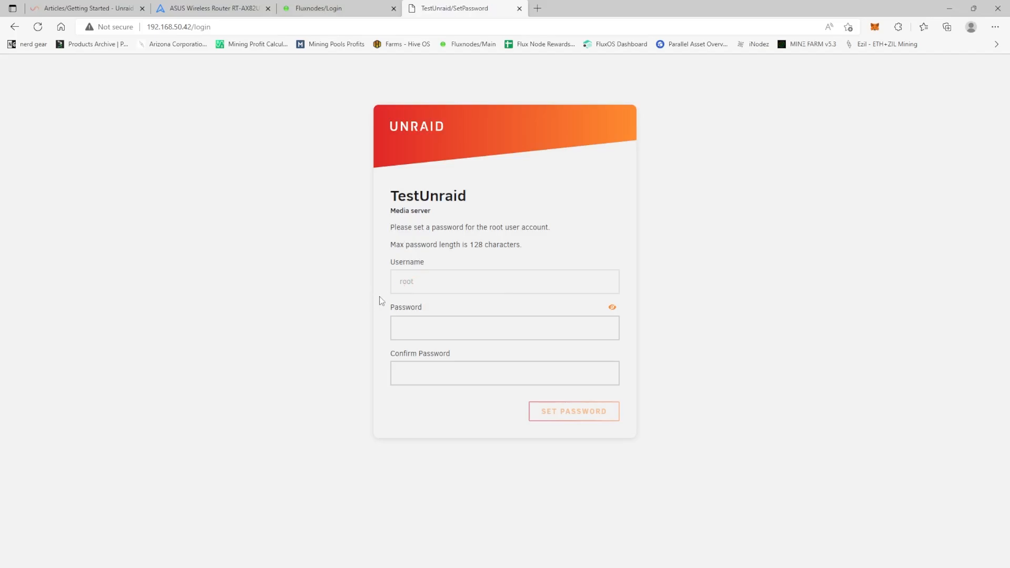
{"action": "left_click", "coordinate": [422, 327]}
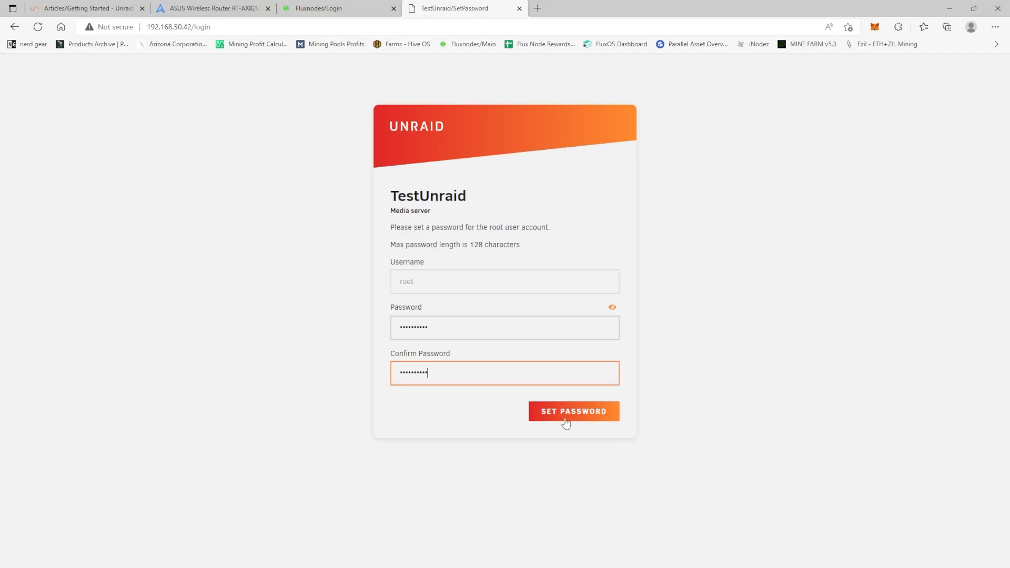
{"action": "left_click", "coordinate": [565, 421]}
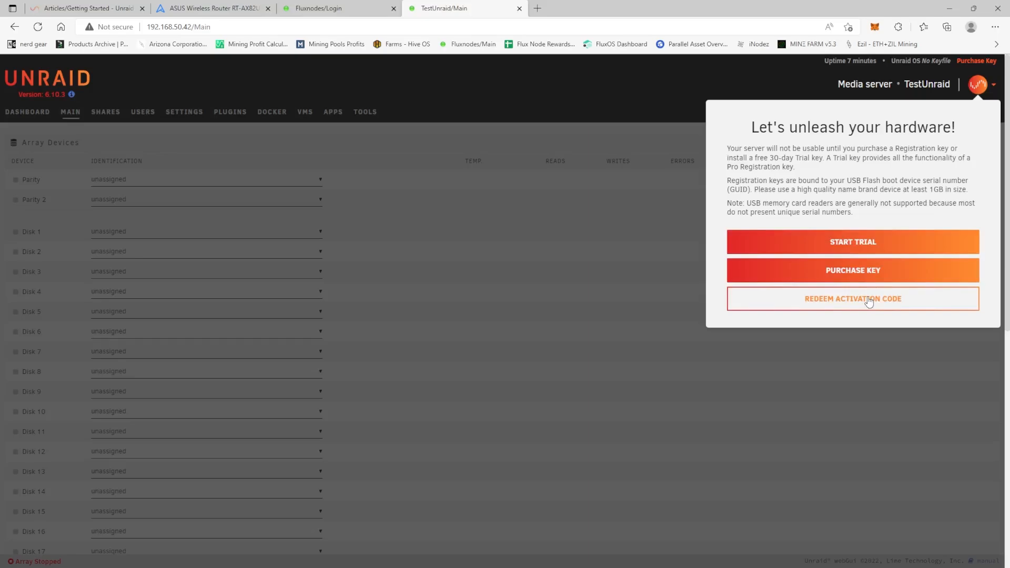
Start the free Unraid trial and install the My Servers plugin
{"action": "left_click", "coordinate": [865, 243]}
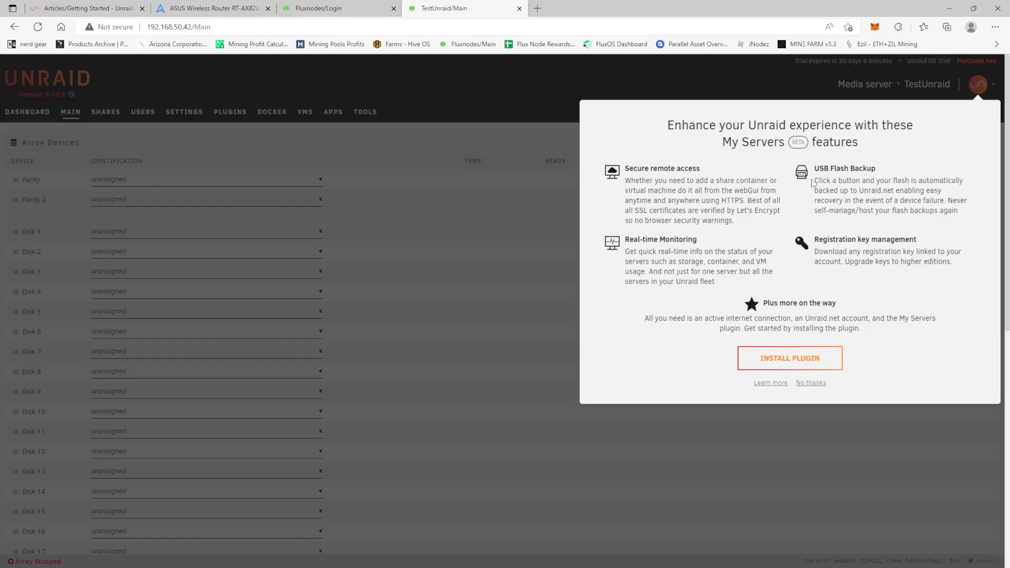
{"action": "left_click", "coordinate": [775, 364]}
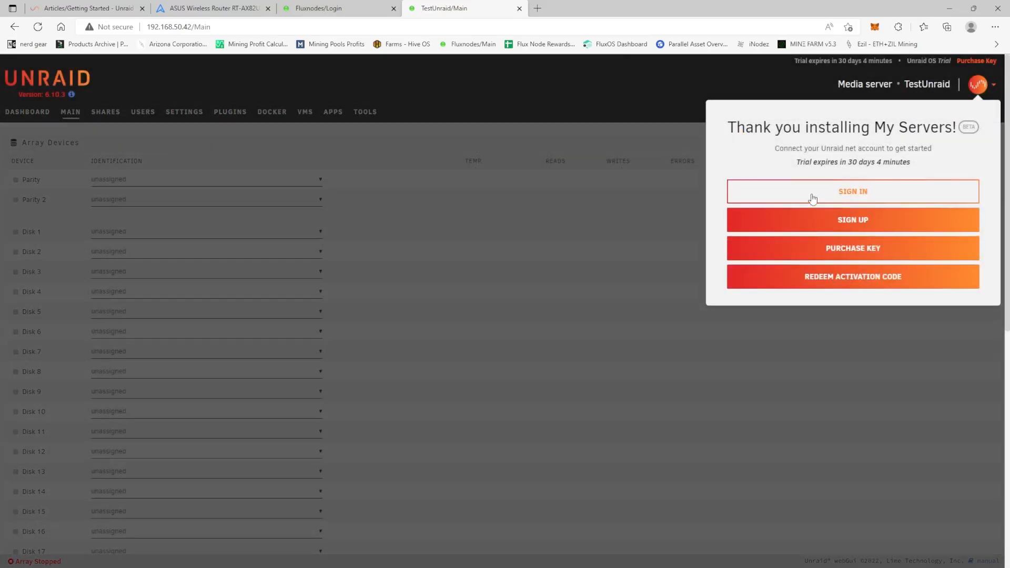
Create an Unraid.net account with display name, e-mail and password, agreeing to the Terms of Use, and close the registration window
{"action": "left_click", "coordinate": [794, 228]}
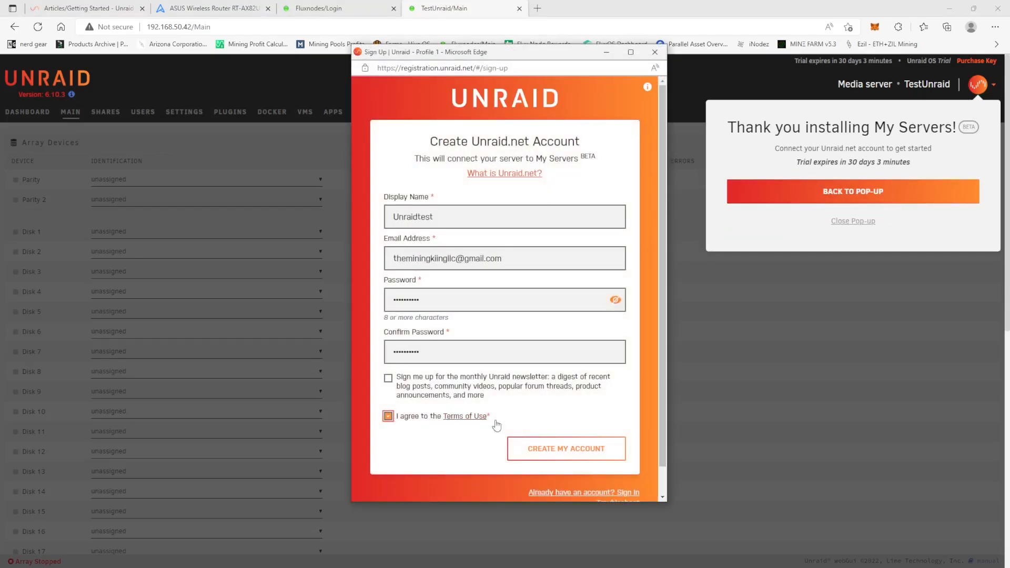
{"action": "scroll", "coordinate": [538, 452], "scroll_direction": "down", "scroll_amount": 1}
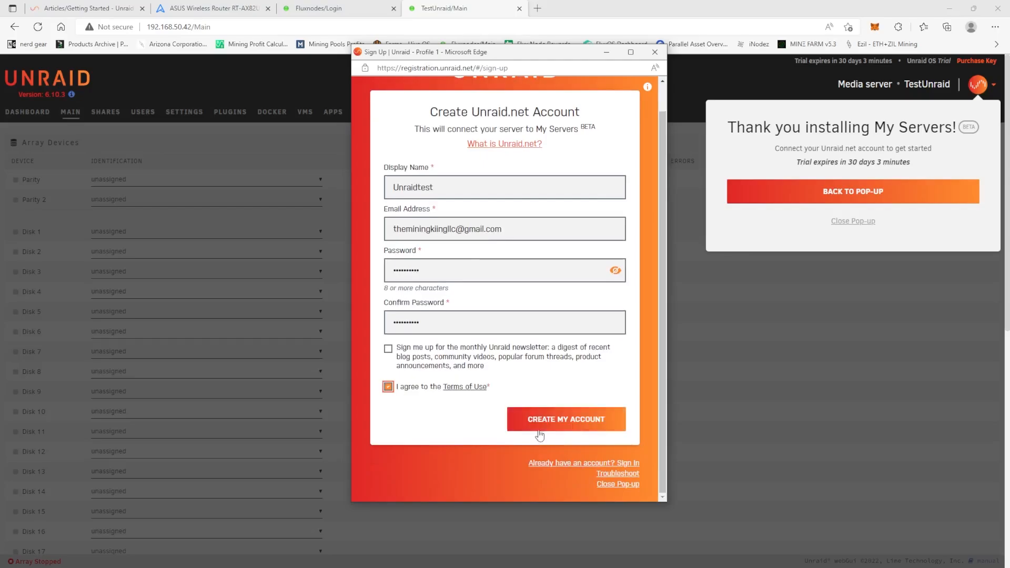
{"action": "scroll", "coordinate": [537, 437], "scroll_direction": "up", "scroll_amount": 1}
{"action": "left_click", "coordinate": [544, 457]}
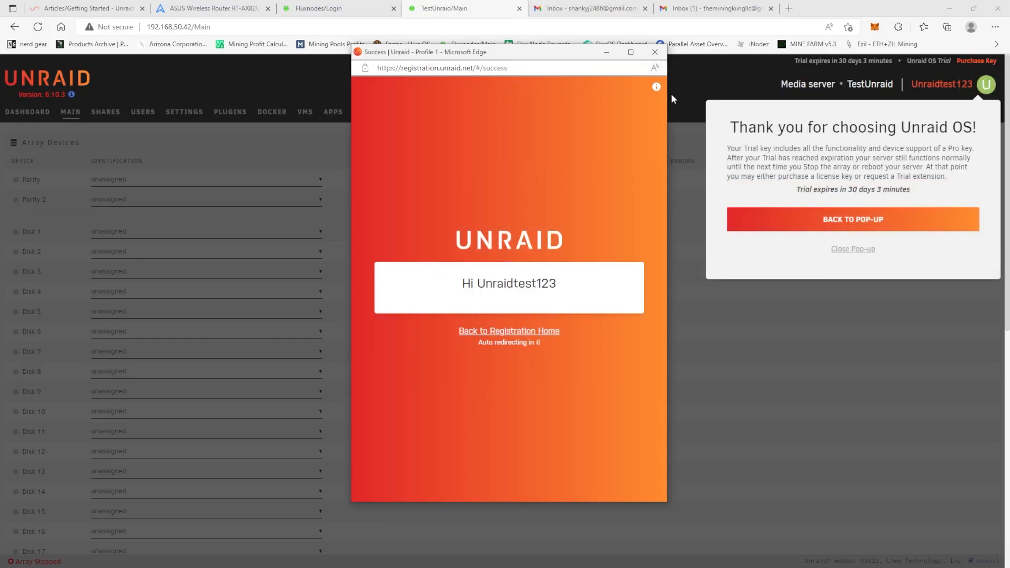
{"action": "left_click", "coordinate": [655, 52]}
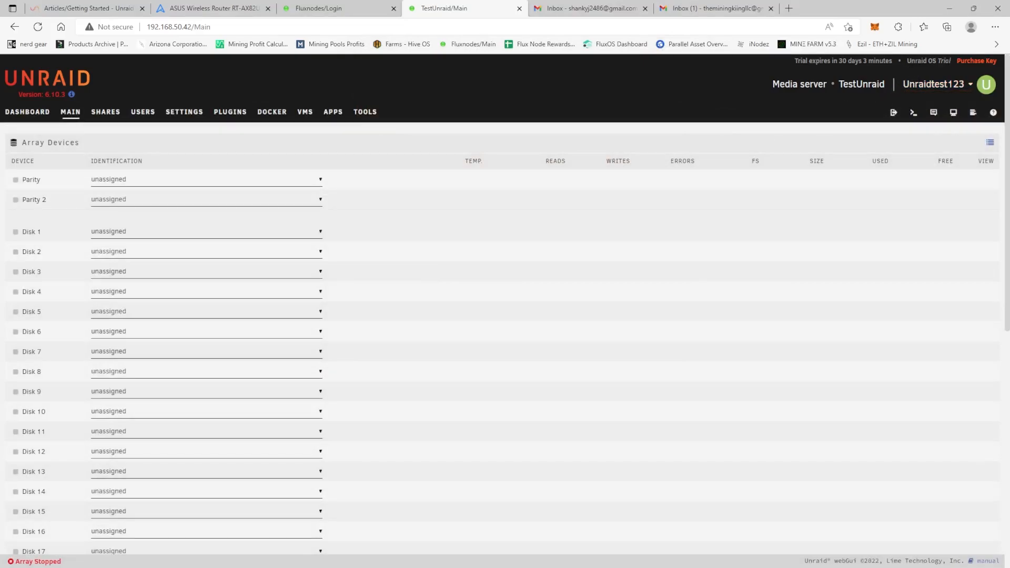
Examine the motherboard, processor and memory details on the server dashboard
{"action": "left_click", "coordinate": [27, 111]}
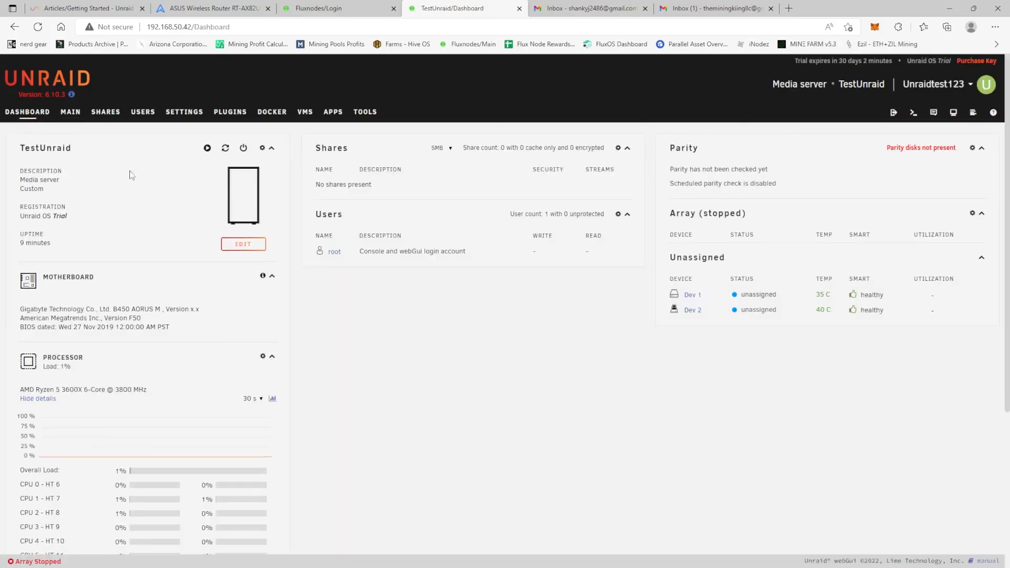
{"action": "scroll", "coordinate": [207, 219], "scroll_direction": "down", "scroll_amount": 1}
{"action": "scroll", "coordinate": [208, 219], "scroll_direction": "up", "scroll_amount": 1}
{"action": "scroll", "coordinate": [99, 308], "scroll_direction": "down", "scroll_amount": 1}
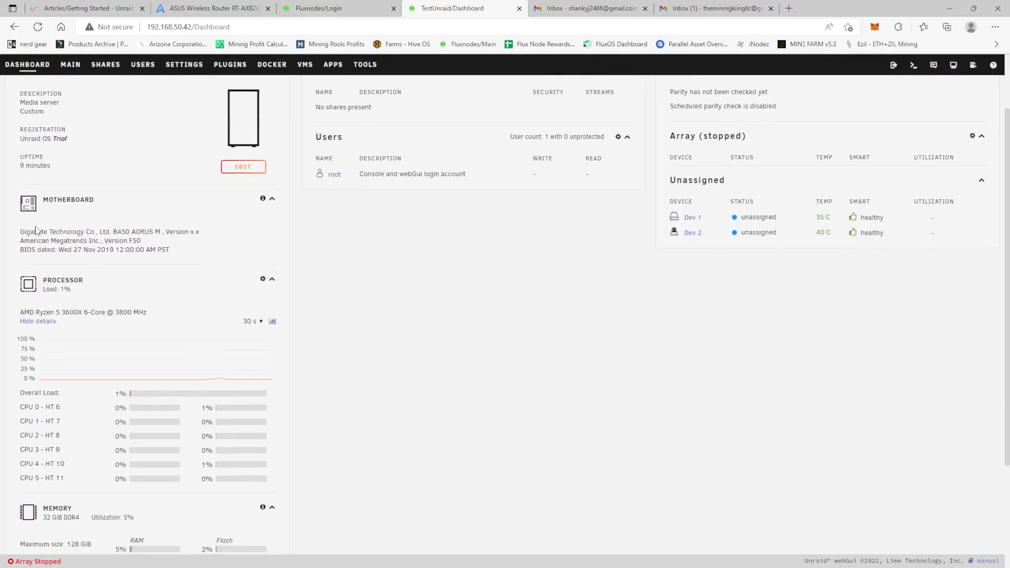
{"action": "left_click_drag", "start_coordinate": [113, 231], "coordinate": [165, 232]}
{"action": "left_click", "coordinate": [12, 262]}
{"action": "left_click_drag", "start_coordinate": [20, 312], "coordinate": [152, 316]}
{"action": "left_click", "coordinate": [107, 290]}
{"action": "scroll", "coordinate": [106, 292], "scroll_direction": "down", "scroll_amount": 1}
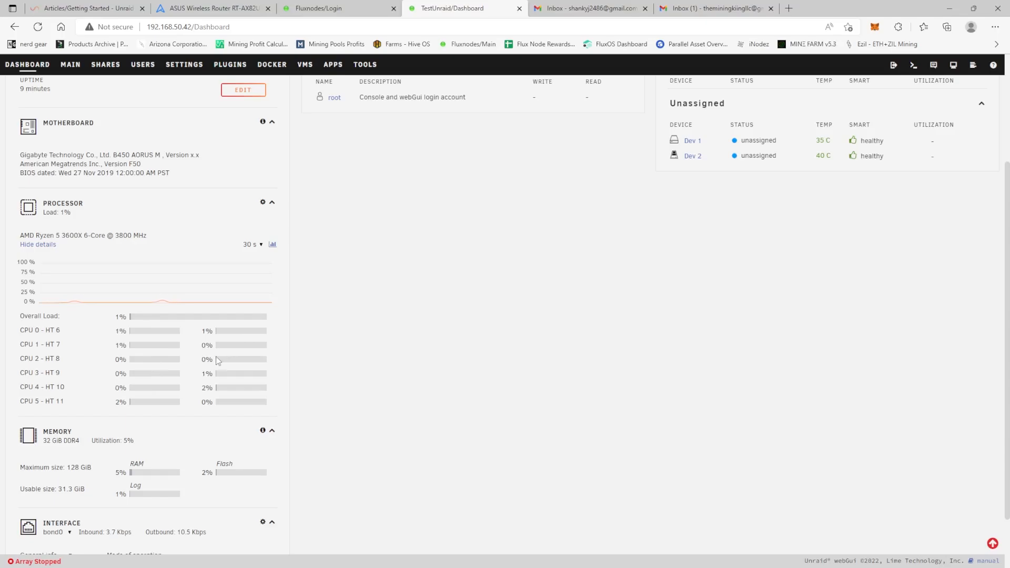
{"action": "scroll", "coordinate": [211, 377], "scroll_direction": "up", "scroll_amount": 3}
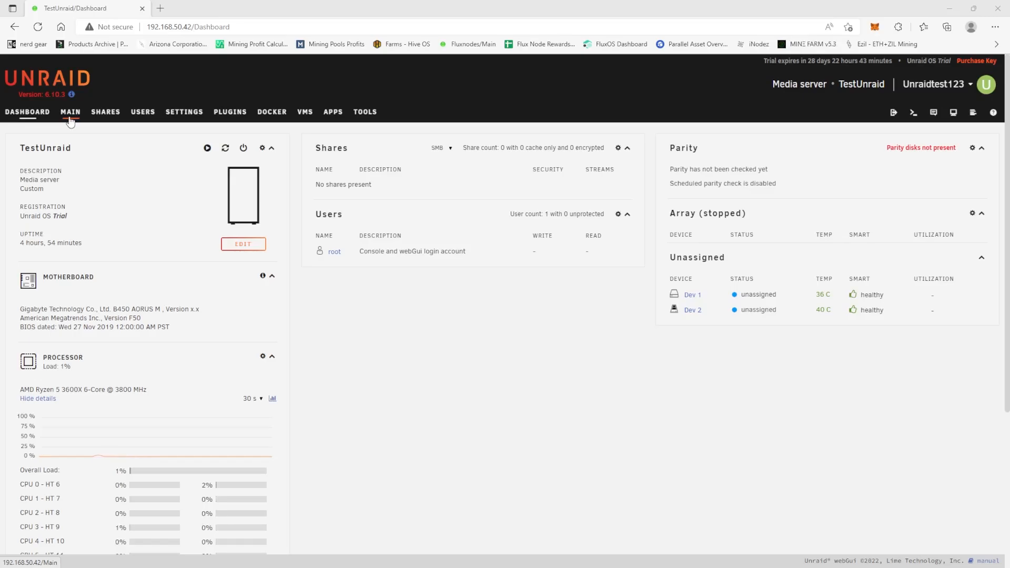
Assign the 256 GB SPCC solid state disk (sdc) as the cache pool device
{"action": "left_click", "coordinate": [71, 113]}
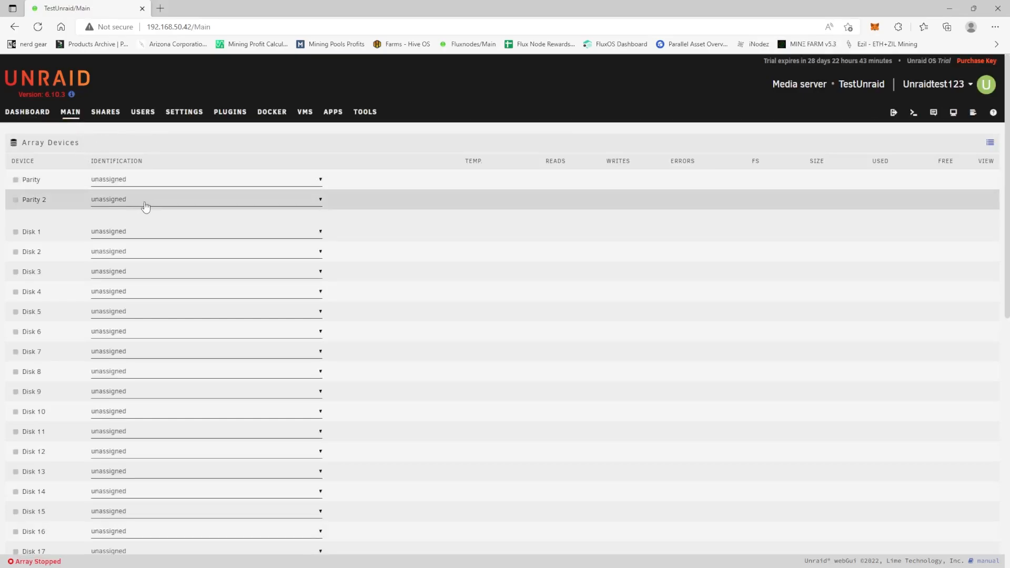
{"action": "scroll", "coordinate": [169, 217], "scroll_direction": "down", "scroll_amount": 5}
{"action": "scroll", "coordinate": [173, 217], "scroll_direction": "down", "scroll_amount": 4}
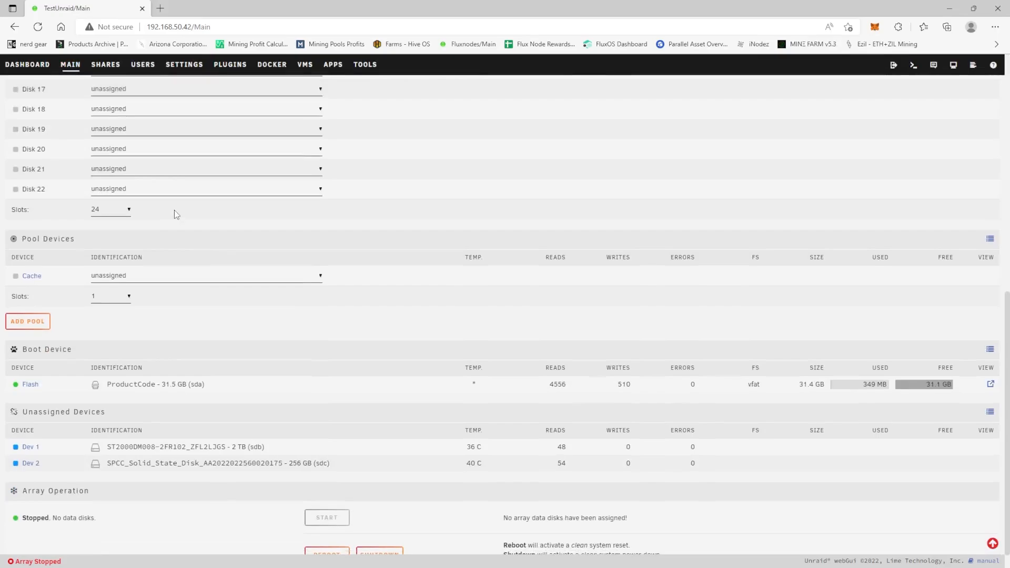
{"action": "scroll", "coordinate": [179, 295], "scroll_direction": "down", "scroll_amount": 1}
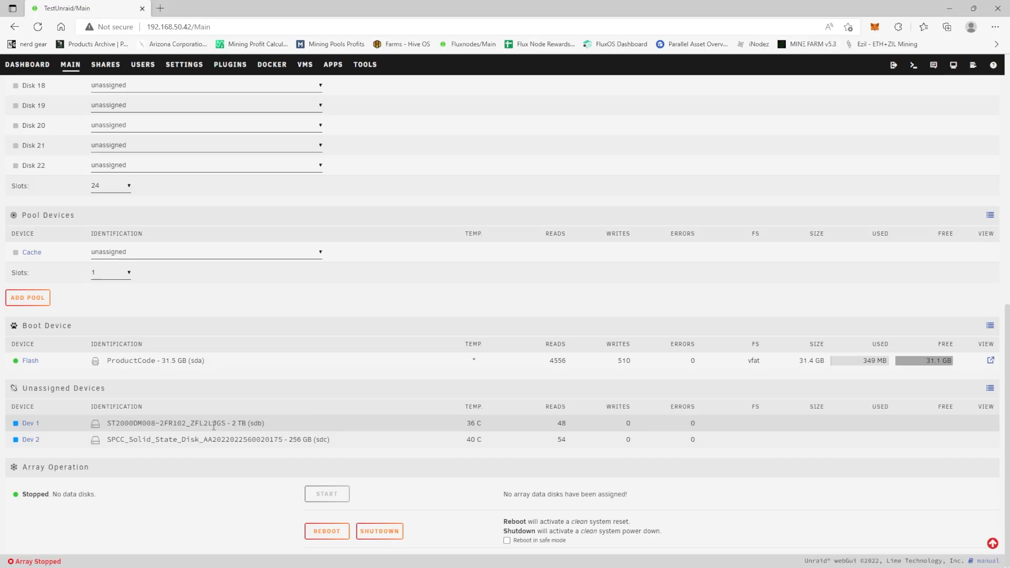
{"action": "left_click", "coordinate": [165, 252]}
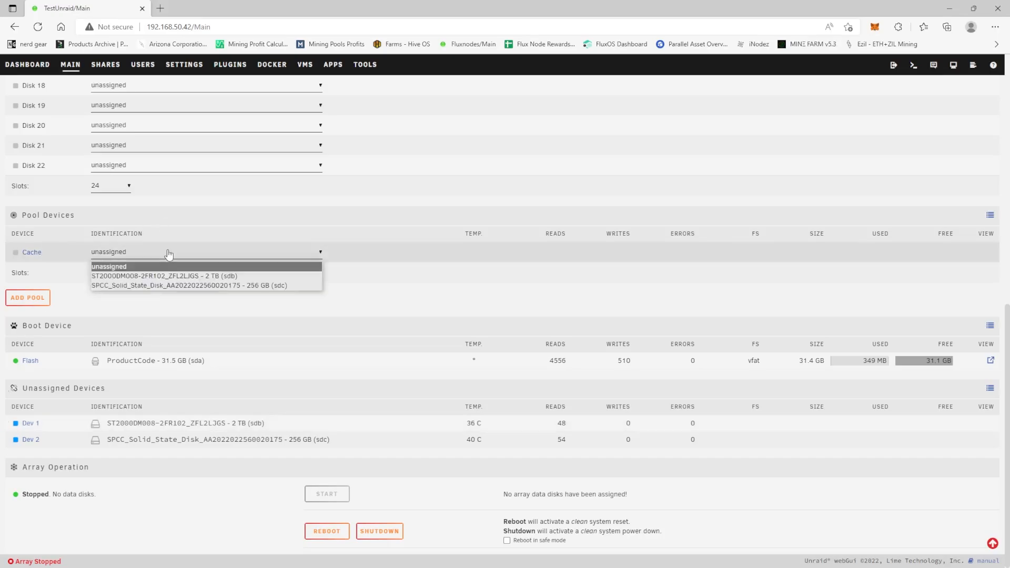
{"action": "left_click", "coordinate": [193, 287]}
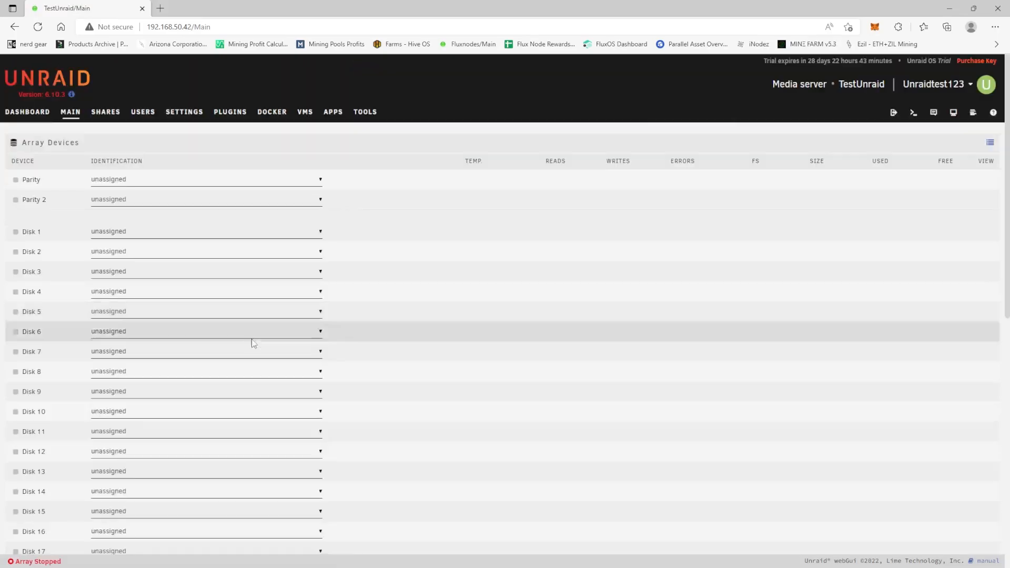
Assign the 2 TB ST2000DM008 drive (sdb) to Disk 1 of the array
{"action": "scroll", "coordinate": [266, 368], "scroll_direction": "down", "scroll_amount": 4}
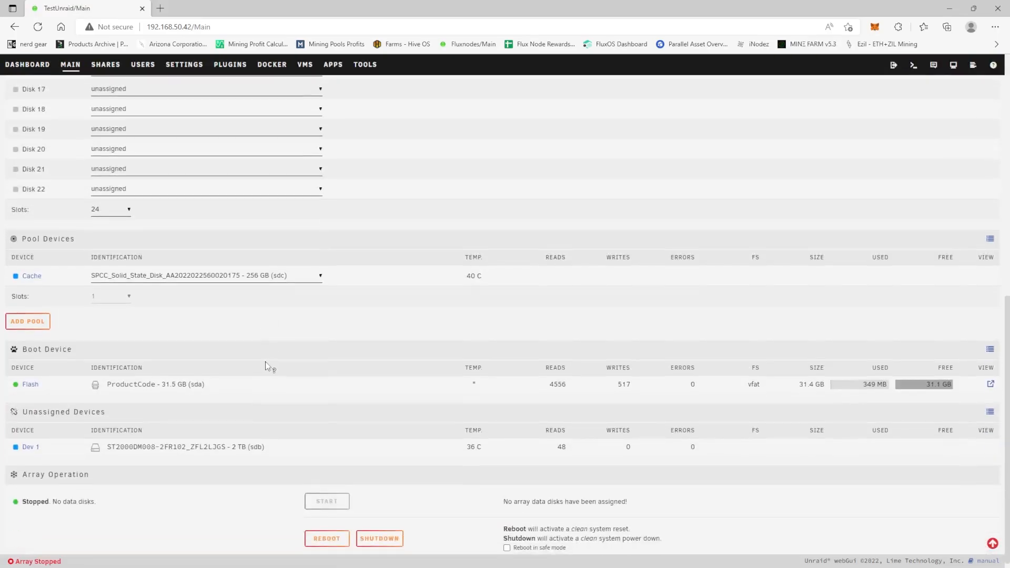
{"action": "scroll", "coordinate": [247, 377], "scroll_direction": "up", "scroll_amount": 10}
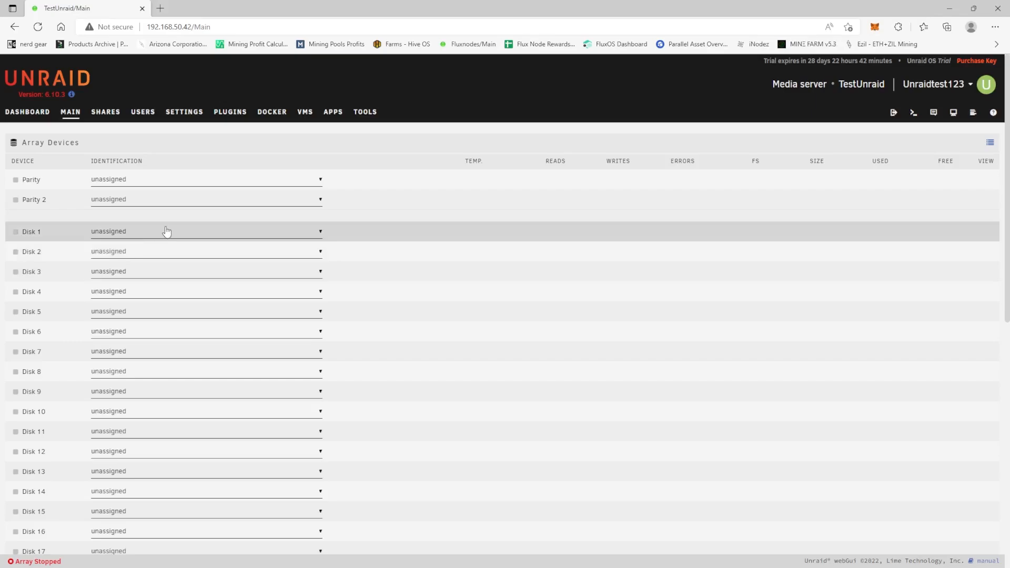
{"action": "left_click", "coordinate": [150, 232]}
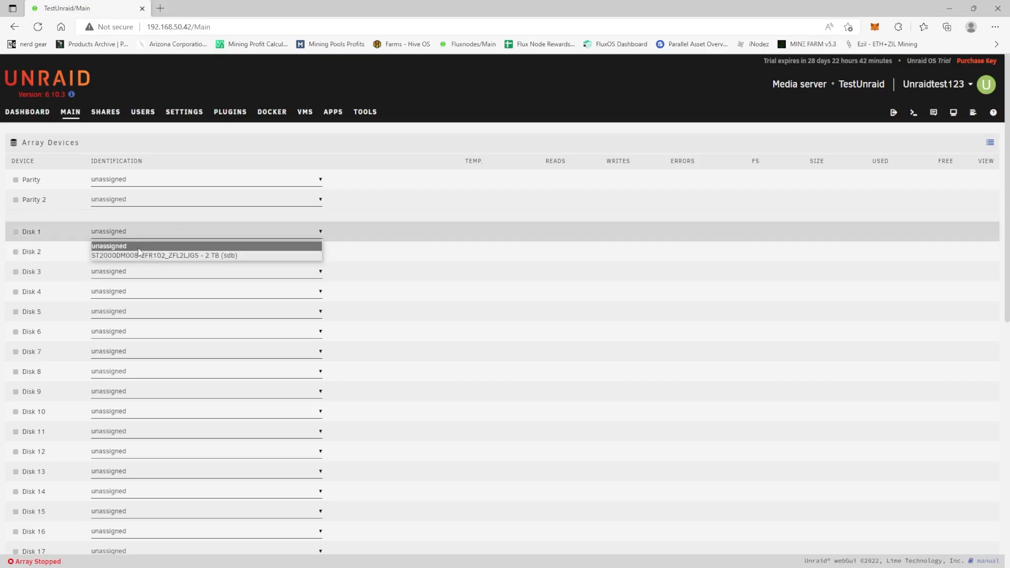
{"action": "left_click", "coordinate": [140, 255]}
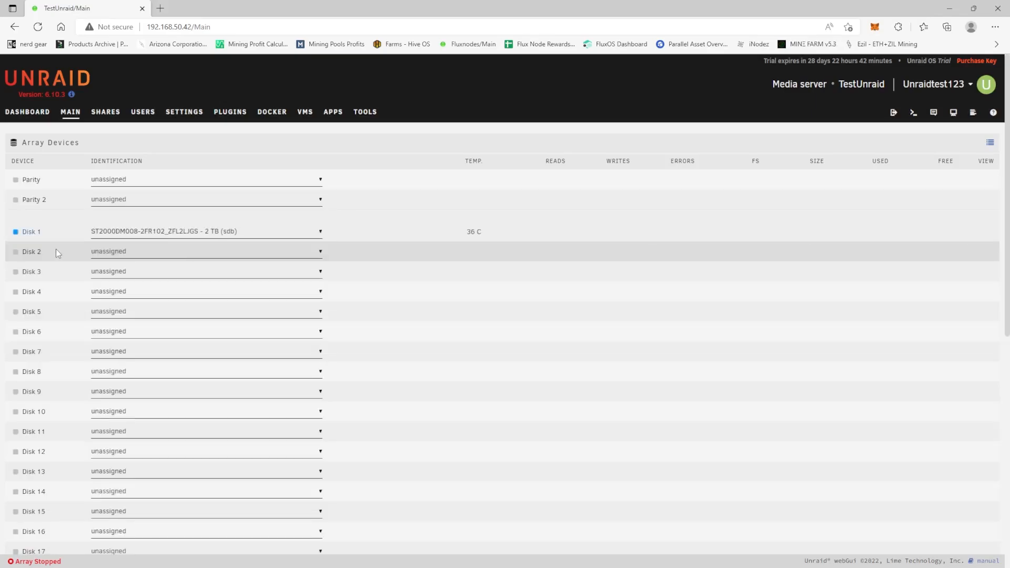
Reduce the number of array device slots to 3
{"action": "scroll", "coordinate": [40, 233], "scroll_direction": "down", "scroll_amount": 5}
{"action": "scroll", "coordinate": [41, 232], "scroll_direction": "down", "scroll_amount": 3}
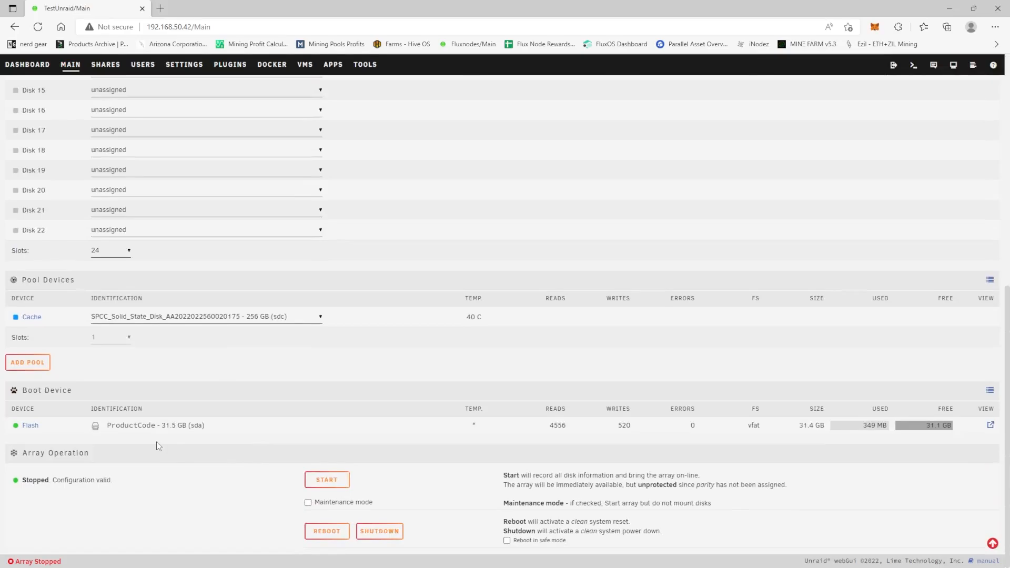
{"action": "scroll", "coordinate": [200, 208], "scroll_direction": "up", "scroll_amount": 8}
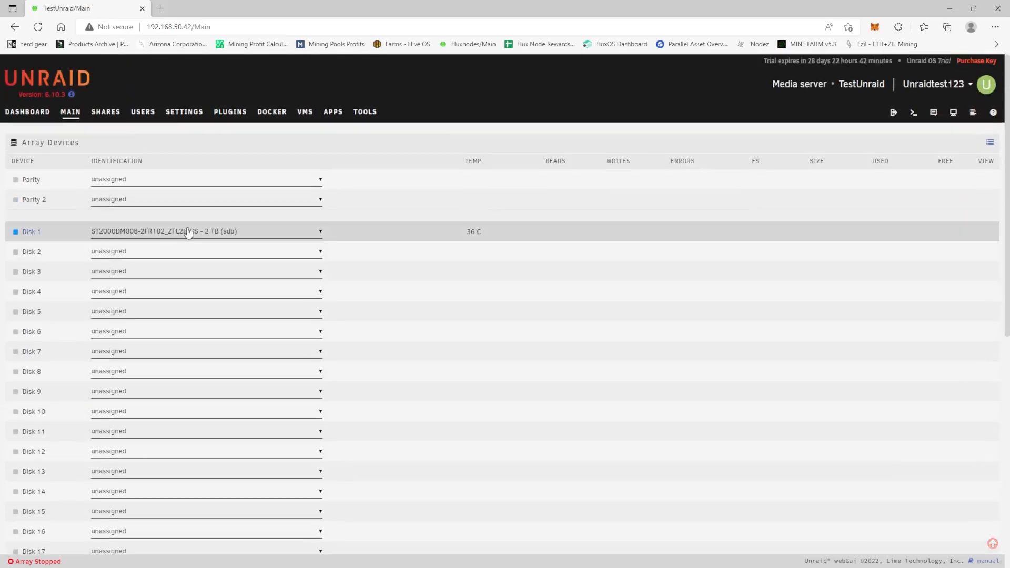
{"action": "scroll", "coordinate": [223, 321], "scroll_direction": "down", "scroll_amount": 6}
{"action": "scroll", "coordinate": [162, 412], "scroll_direction": "down", "scroll_amount": 2}
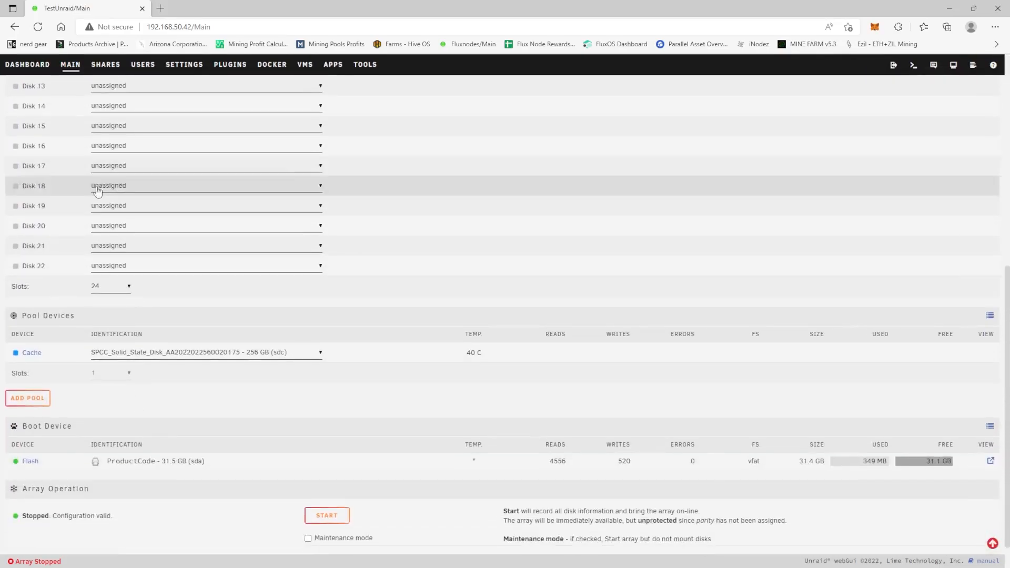
{"action": "left_click", "coordinate": [124, 287]}
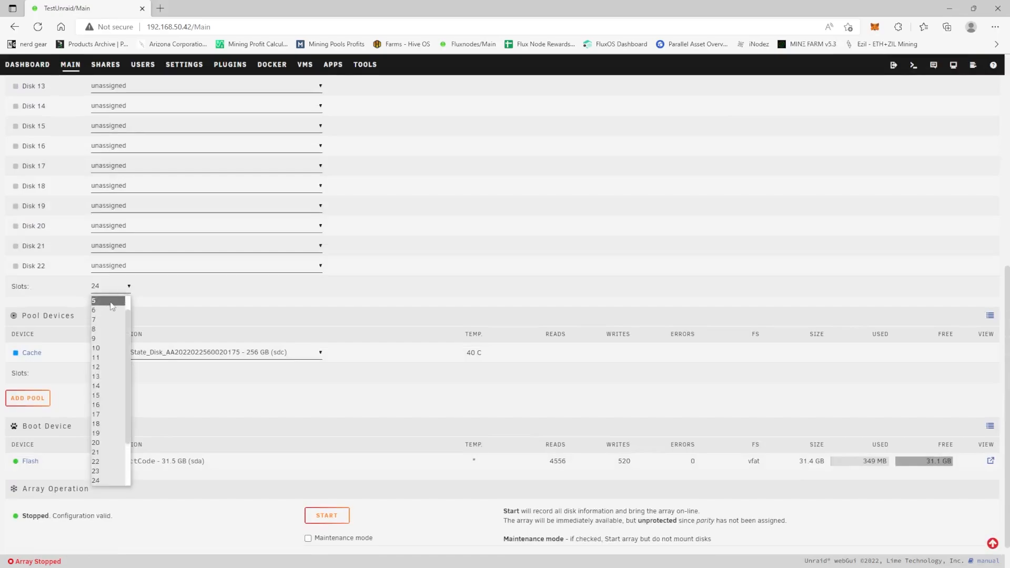
{"action": "left_click", "coordinate": [104, 302]}
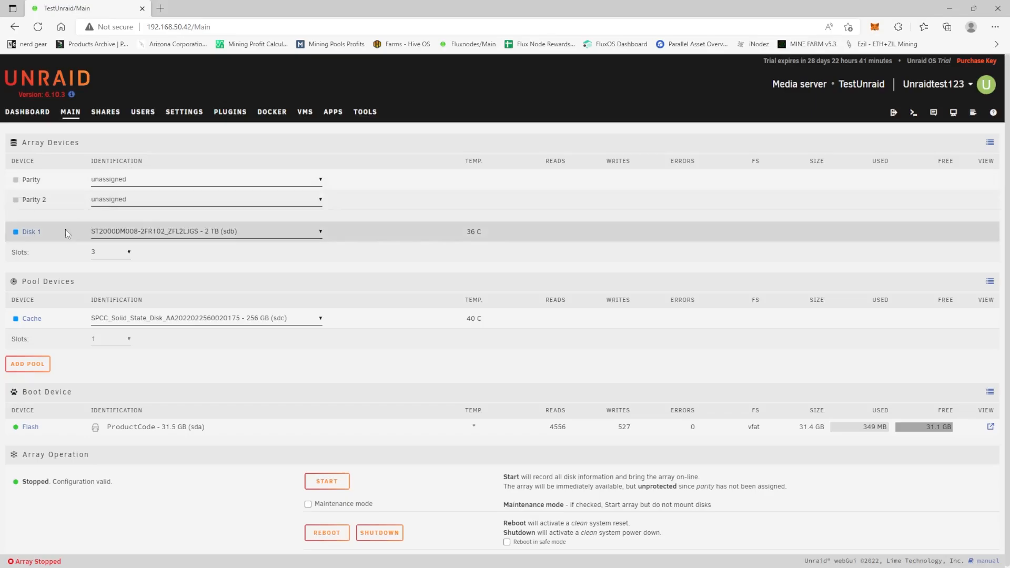
Start the array and format the unmountable Disk 1, accepting the format warning
{"action": "left_click", "coordinate": [331, 482]}
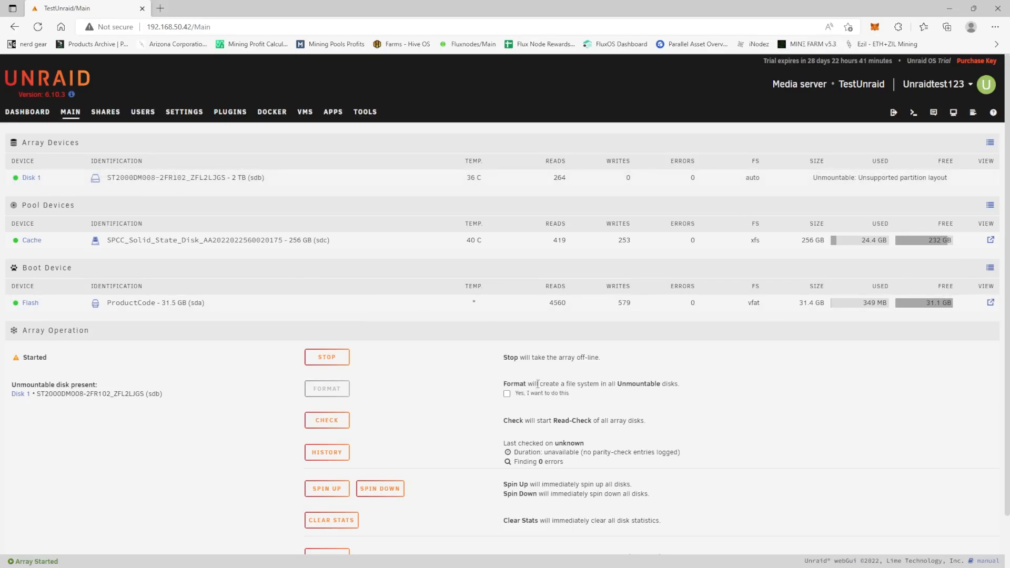
{"action": "left_click_drag", "start_coordinate": [567, 385], "coordinate": [683, 390]}
{"action": "left_click", "coordinate": [700, 368]}
{"action": "left_click", "coordinate": [508, 395]}
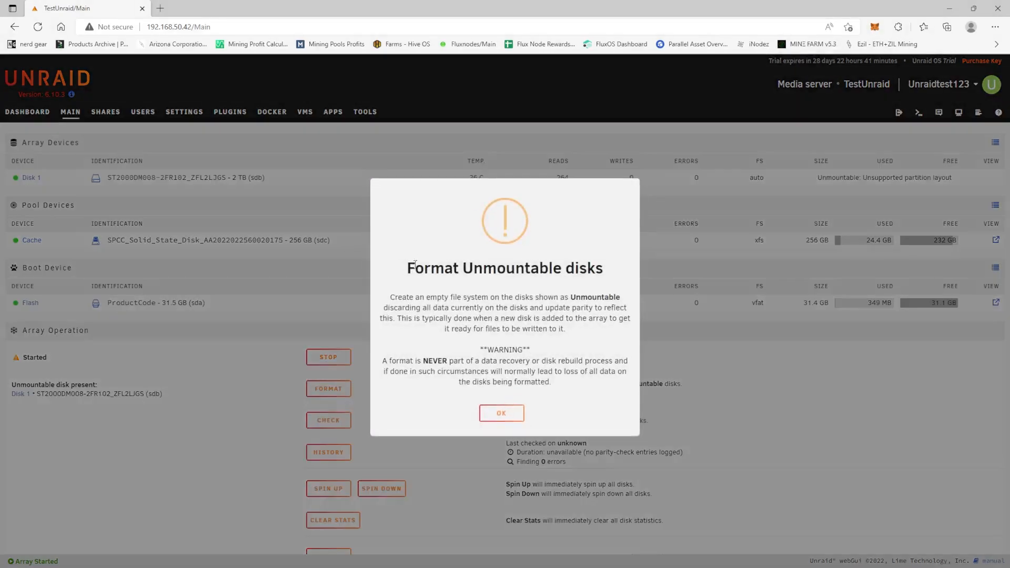
{"action": "left_click", "coordinate": [502, 413]}
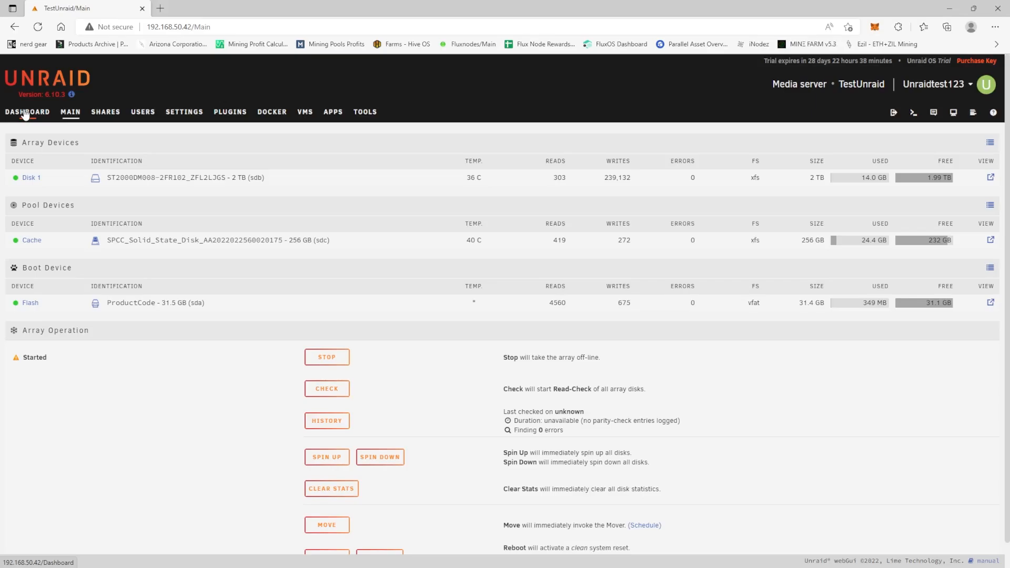
Check the array, cache and shares on the server dashboard
{"action": "left_click", "coordinate": [25, 113]}
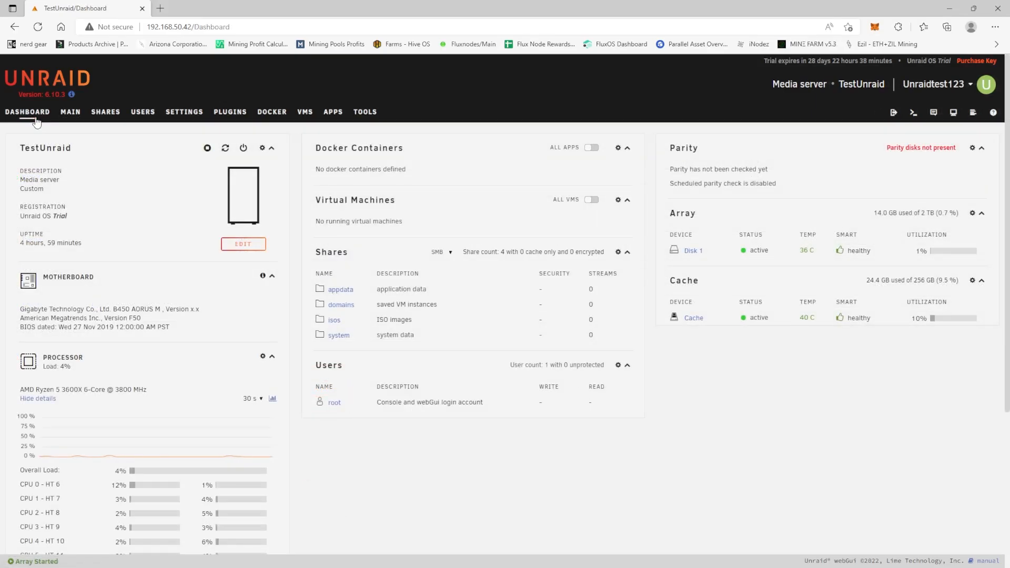